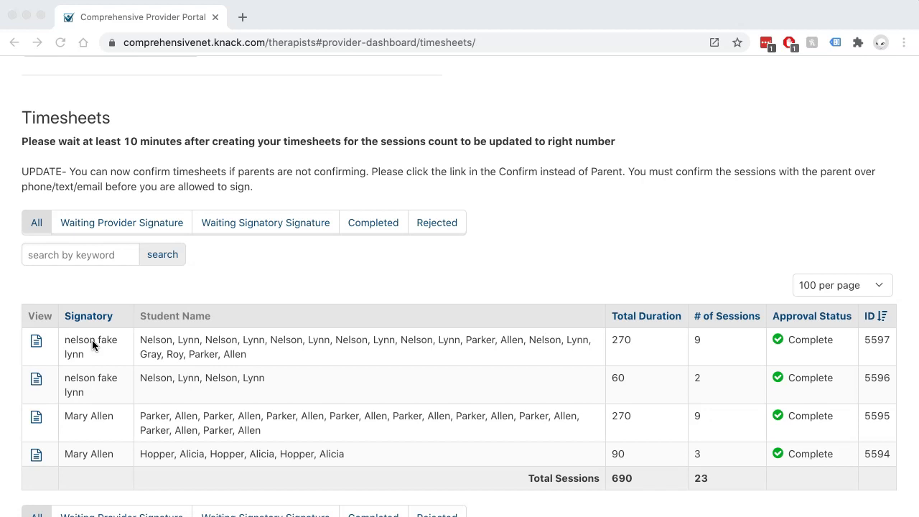
Go from the timesheets overview to the invoices section and open the page for creating new invoices
{"action": "scroll", "coordinate": [92, 339], "scroll_direction": "up", "scroll_amount": 4}
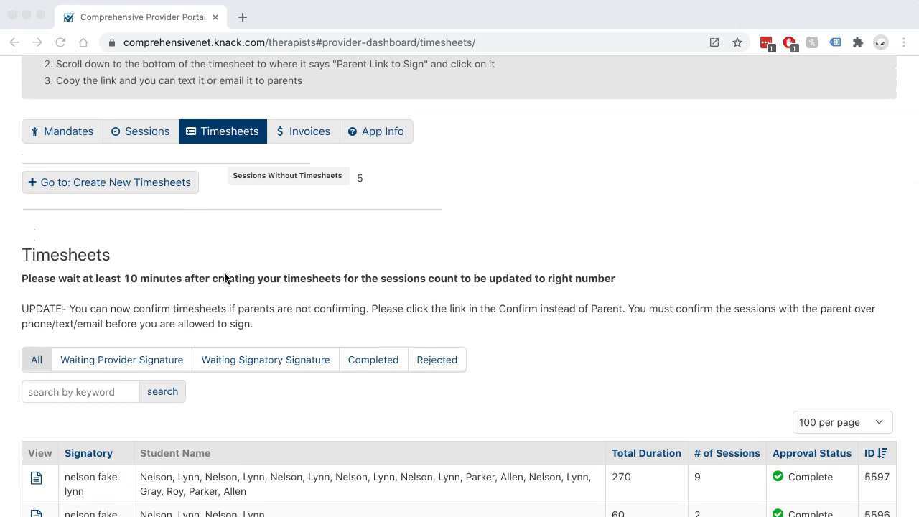
{"action": "scroll", "coordinate": [231, 300], "scroll_direction": "down", "scroll_amount": 2}
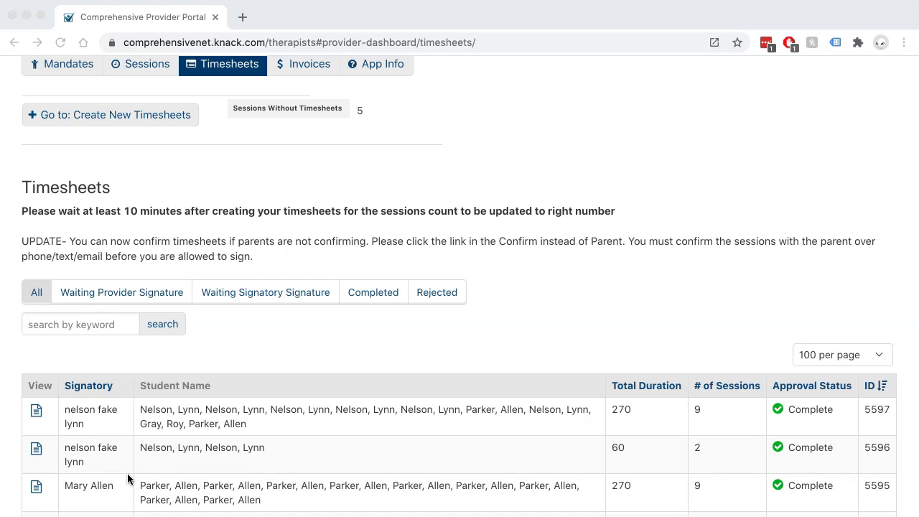
{"action": "scroll", "coordinate": [233, 300], "scroll_direction": "up", "scroll_amount": 2}
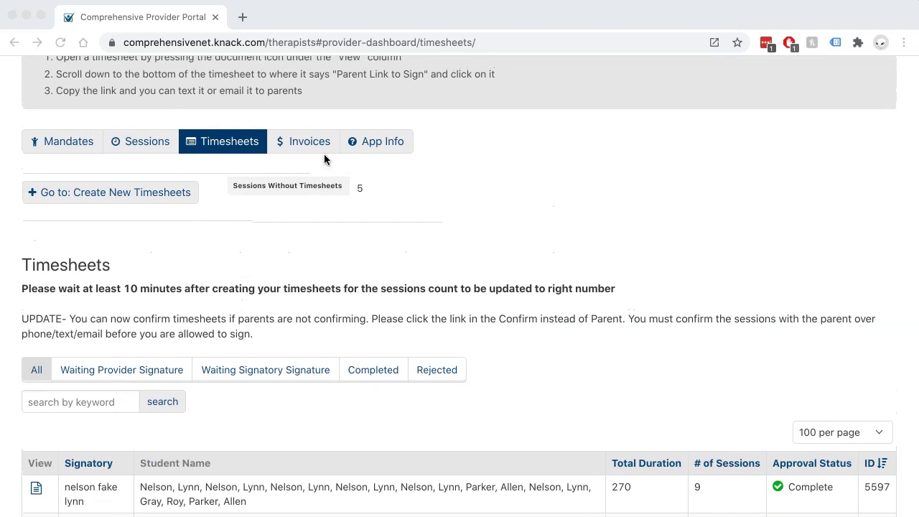
{"action": "scroll", "coordinate": [309, 141], "scroll_direction": "up", "scroll_amount": 1}
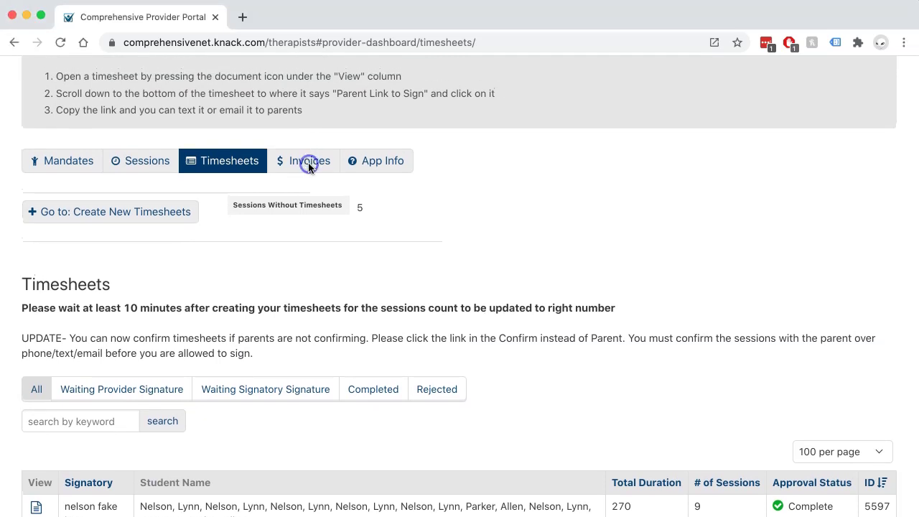
{"action": "left_click", "coordinate": [309, 164]}
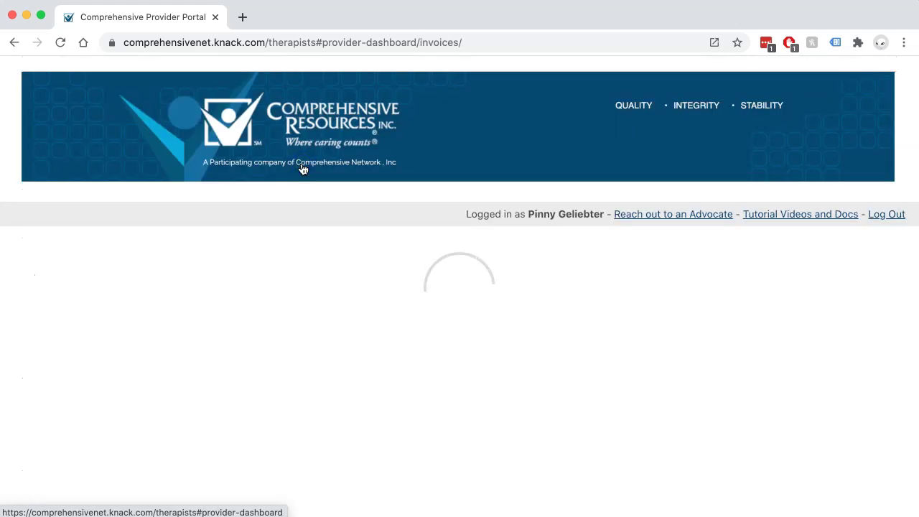
{"action": "scroll", "coordinate": [293, 176], "scroll_direction": "down", "scroll_amount": 1}
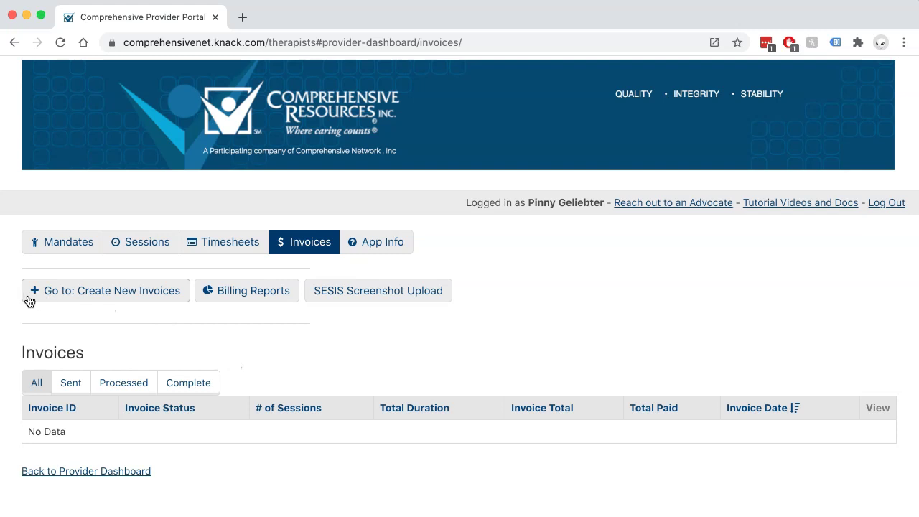
{"action": "left_click", "coordinate": [147, 297]}
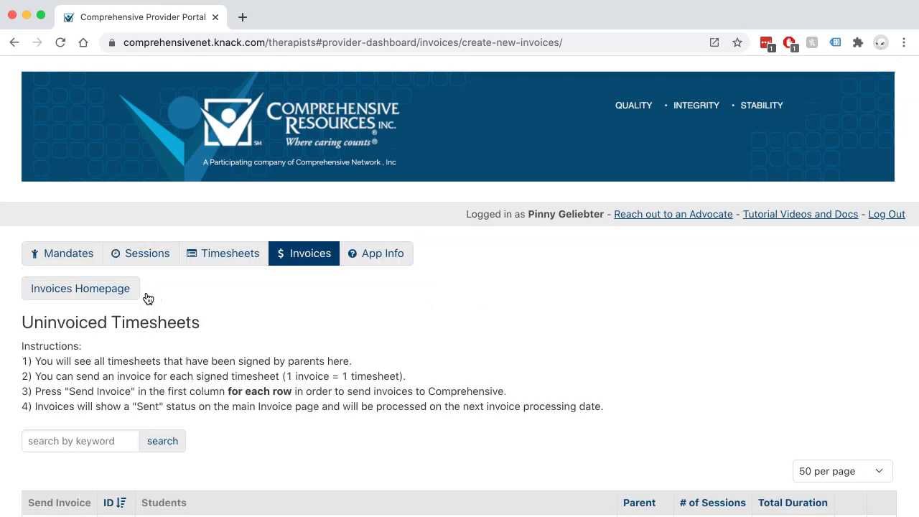
Send an invoice for each of the four signed timesheets in the uninvoiced timesheets list
{"action": "scroll", "coordinate": [147, 297], "scroll_direction": "down", "scroll_amount": 2}
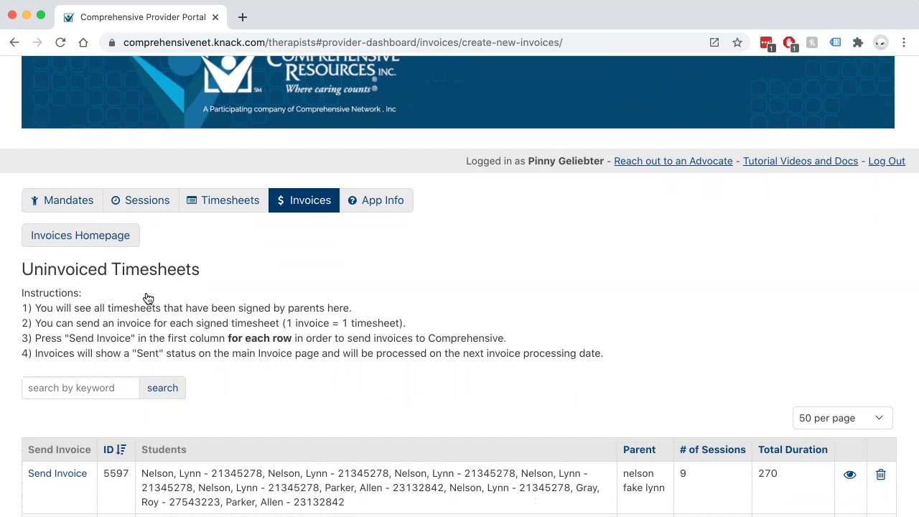
{"action": "scroll", "coordinate": [118, 291], "scroll_direction": "down", "scroll_amount": 1}
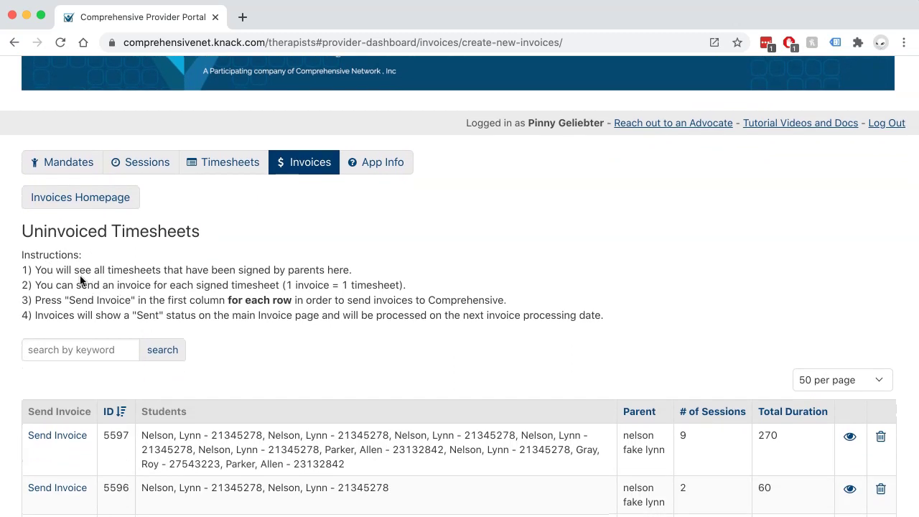
{"action": "scroll", "coordinate": [479, 348], "scroll_direction": "down", "scroll_amount": 1}
{"action": "scroll", "coordinate": [480, 347], "scroll_direction": "down", "scroll_amount": 2}
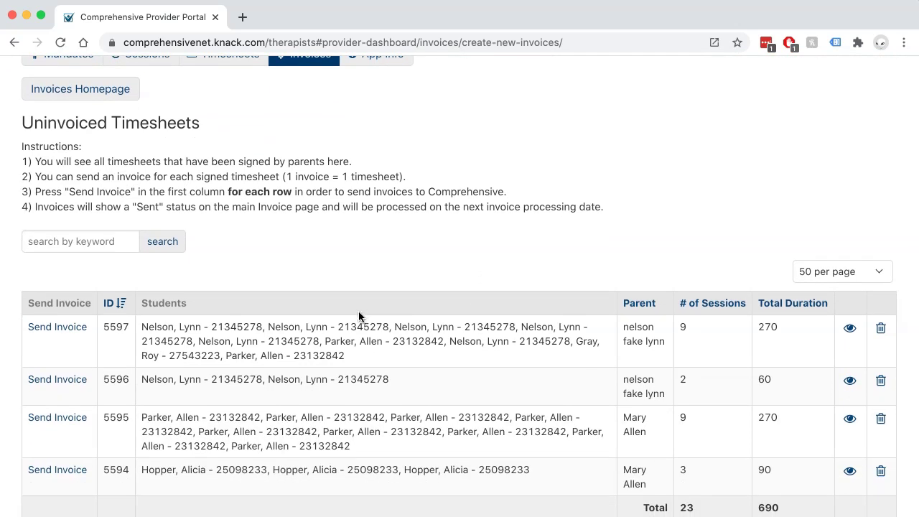
{"action": "scroll", "coordinate": [359, 317], "scroll_direction": "down", "scroll_amount": 2}
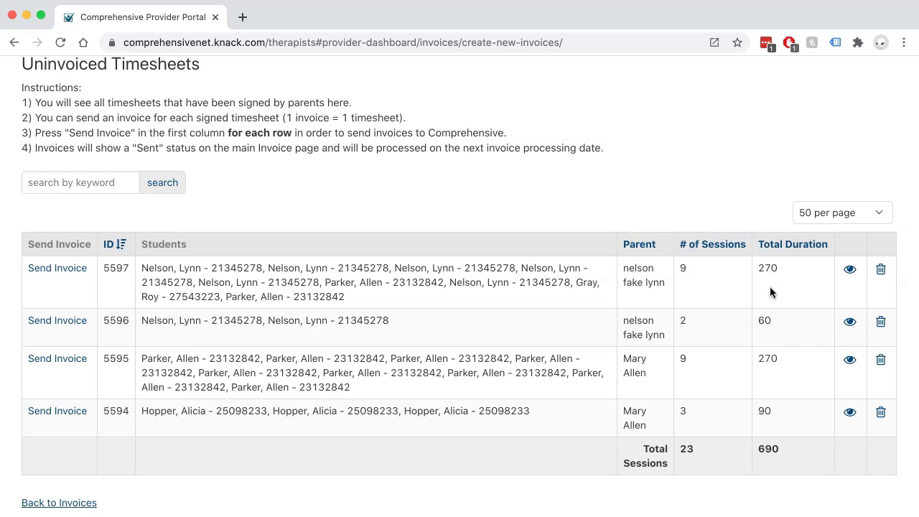
{"action": "left_click", "coordinate": [77, 275]}
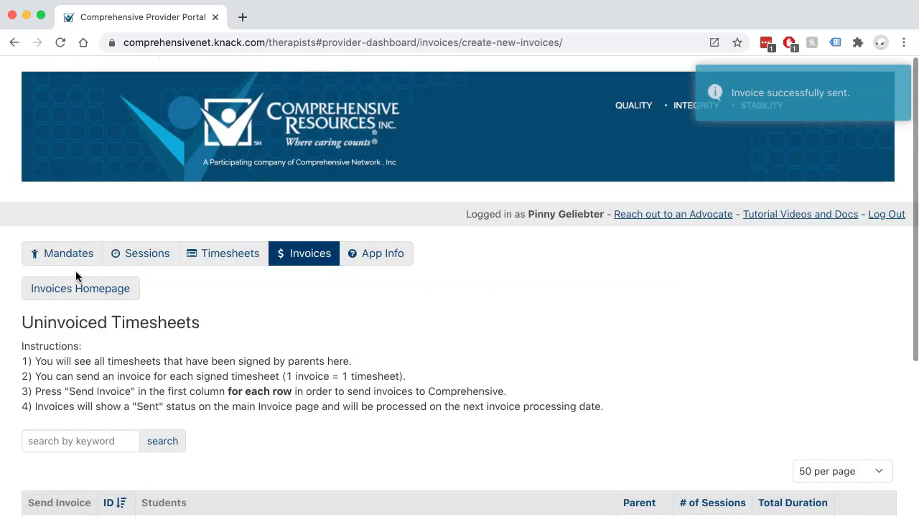
{"action": "scroll", "coordinate": [94, 349], "scroll_direction": "down", "scroll_amount": 5}
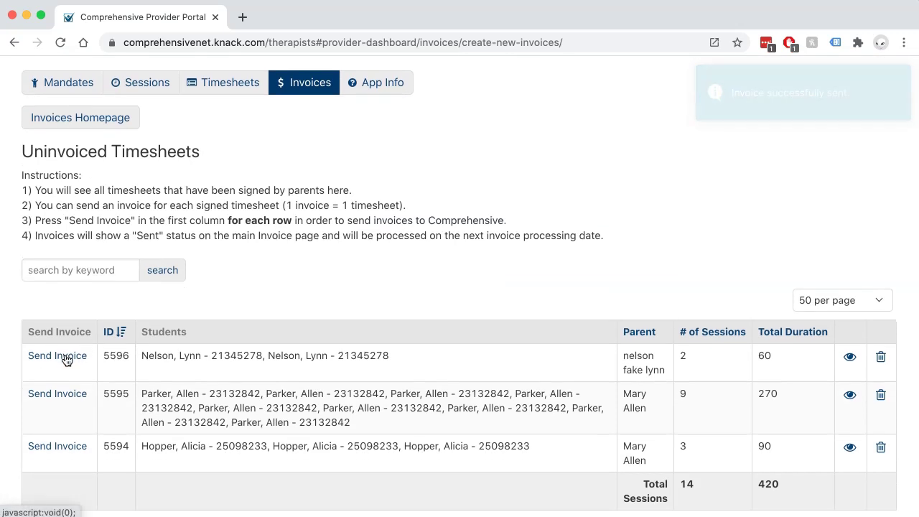
{"action": "left_click", "coordinate": [66, 359]}
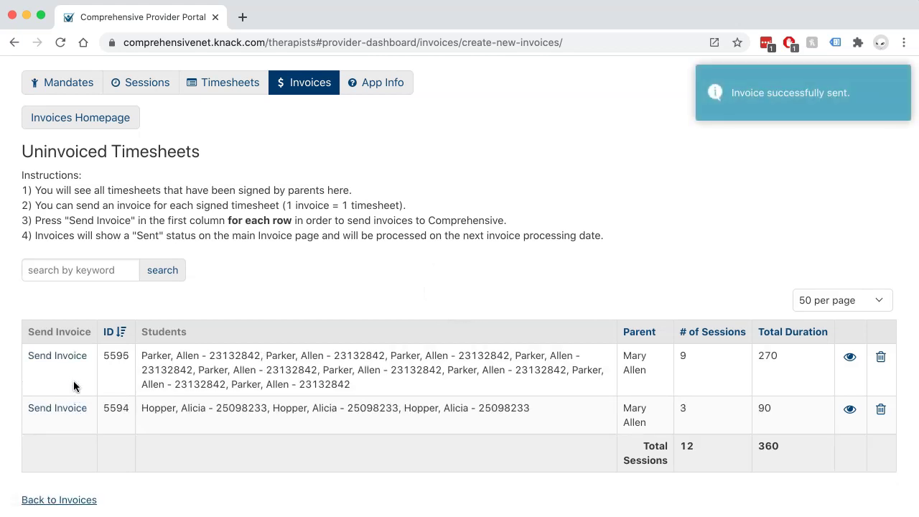
{"action": "left_click", "coordinate": [70, 362]}
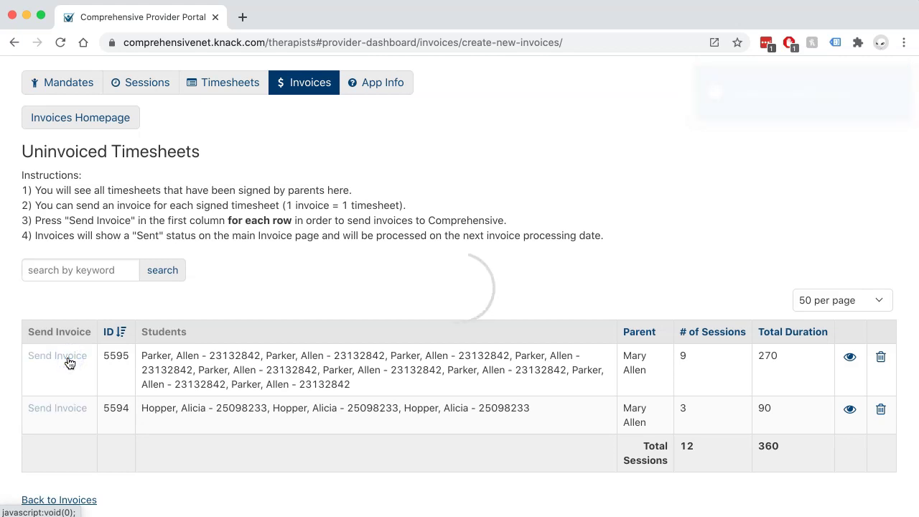
{"action": "left_click", "coordinate": [68, 408]}
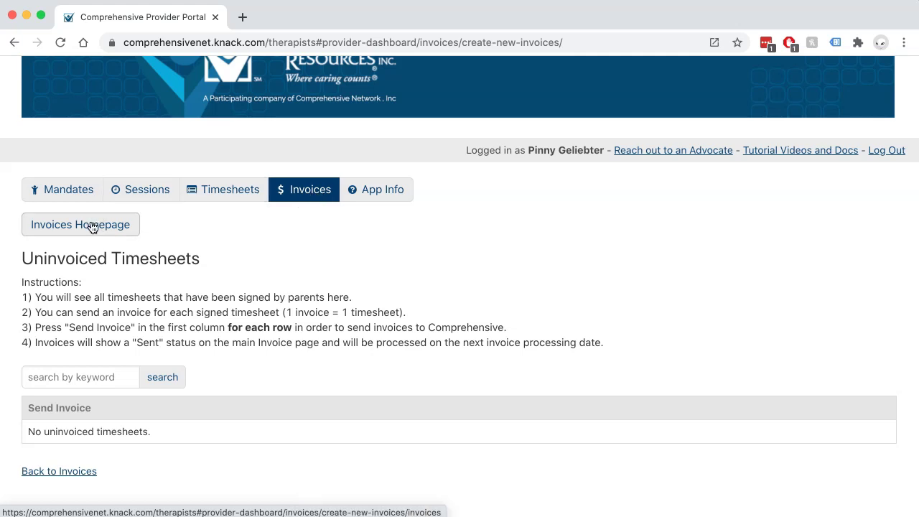
Return to the main invoices list and open the details of the sent $87.00 invoice
{"action": "left_click", "coordinate": [306, 196]}
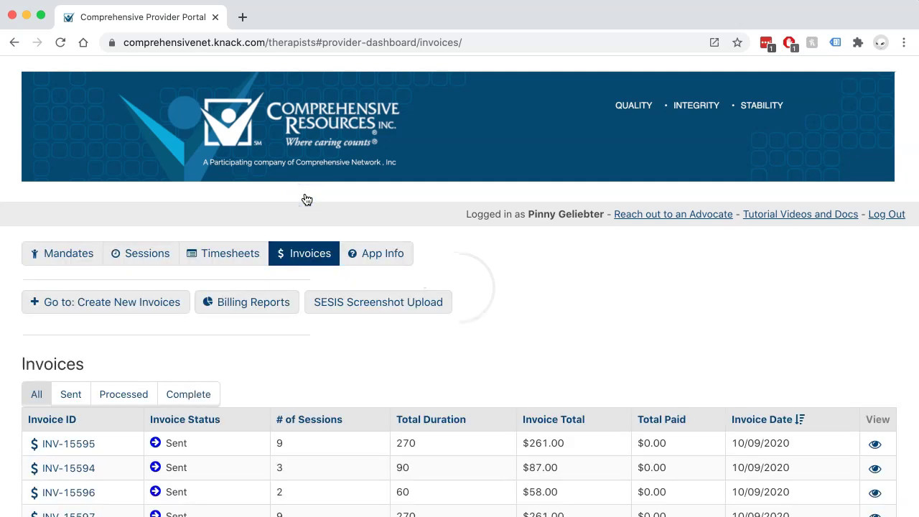
{"action": "scroll", "coordinate": [307, 199], "scroll_direction": "down", "scroll_amount": 2}
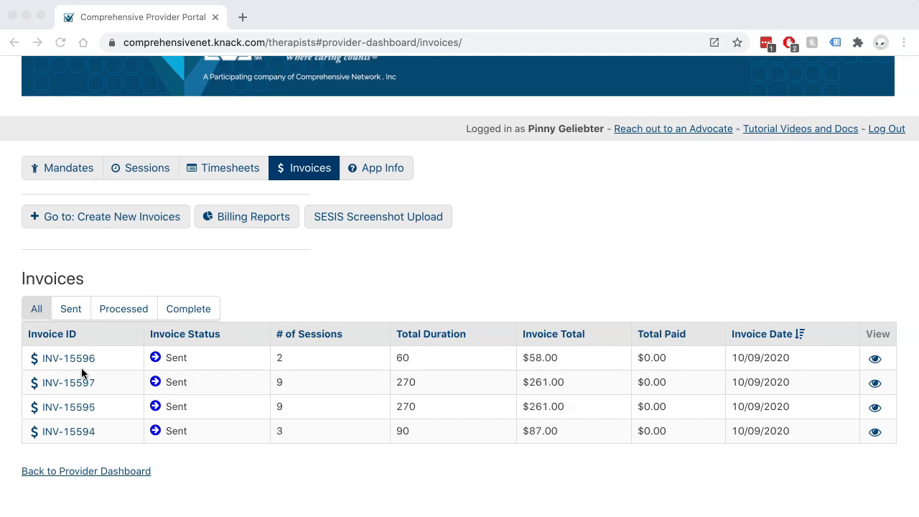
{"action": "left_click", "coordinate": [68, 433]}
{"action": "left_click", "coordinate": [67, 433]}
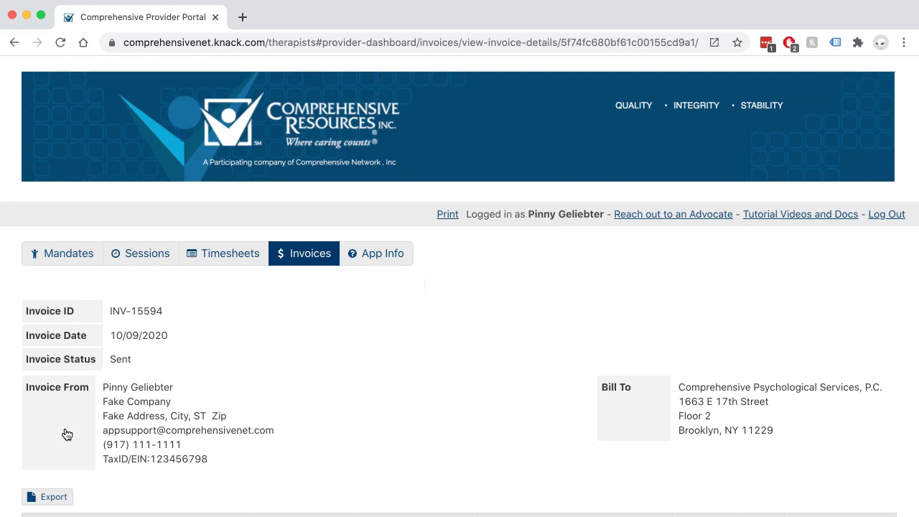
Examine the invoice's ID, date, status, sender and billing details, session rows and invoice total
{"action": "scroll", "coordinate": [66, 434], "scroll_direction": "down", "scroll_amount": 2}
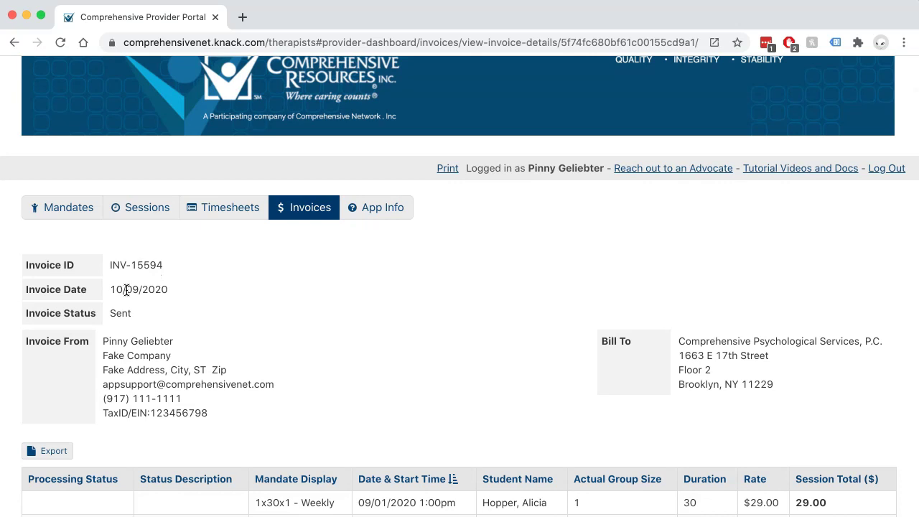
{"action": "scroll", "coordinate": [125, 316], "scroll_direction": "down", "scroll_amount": 2}
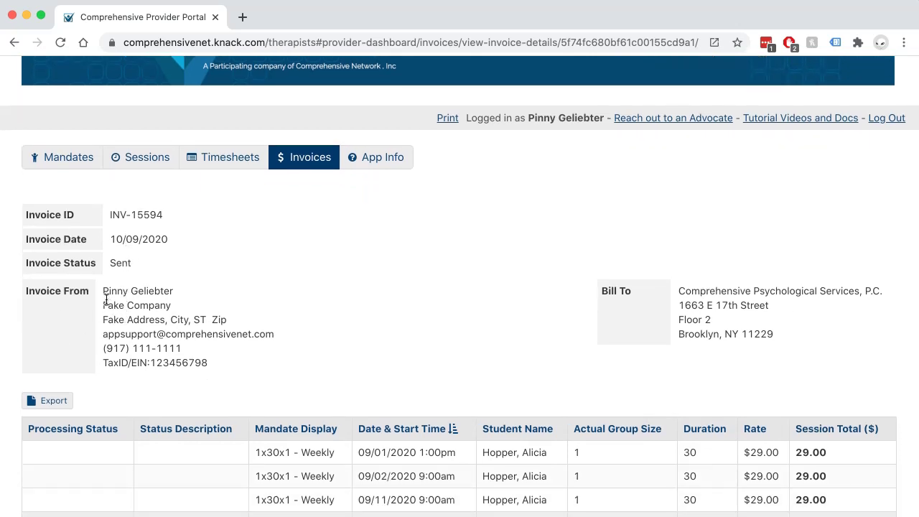
{"action": "scroll", "coordinate": [161, 331], "scroll_direction": "down", "scroll_amount": 1}
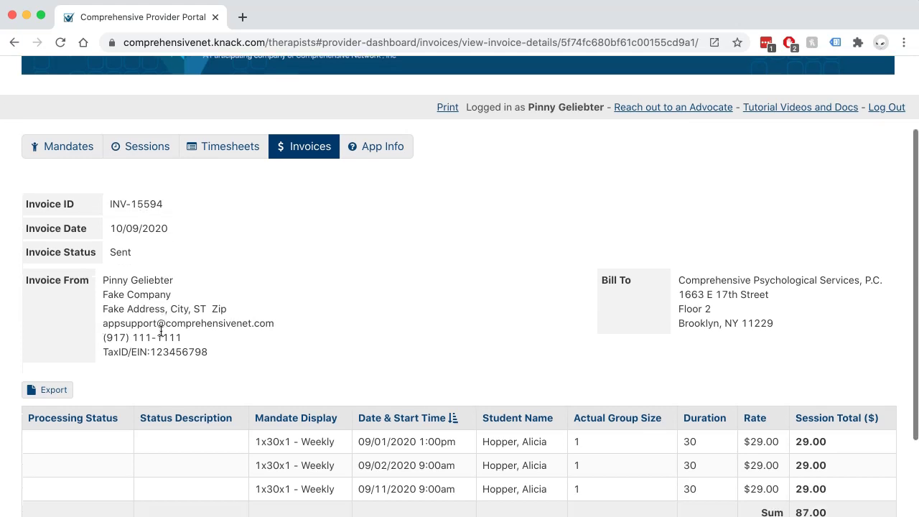
{"action": "scroll", "coordinate": [658, 308], "scroll_direction": "down", "scroll_amount": 1}
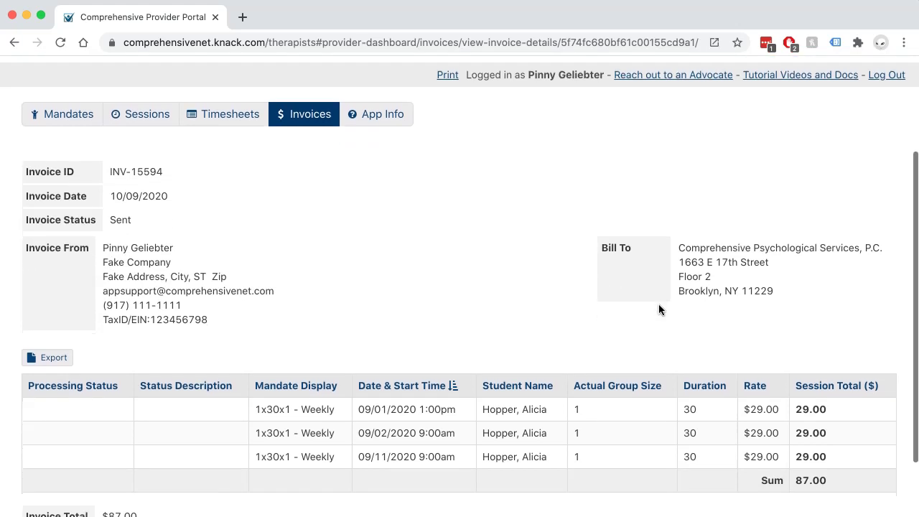
{"action": "scroll", "coordinate": [658, 309], "scroll_direction": "down", "scroll_amount": 3}
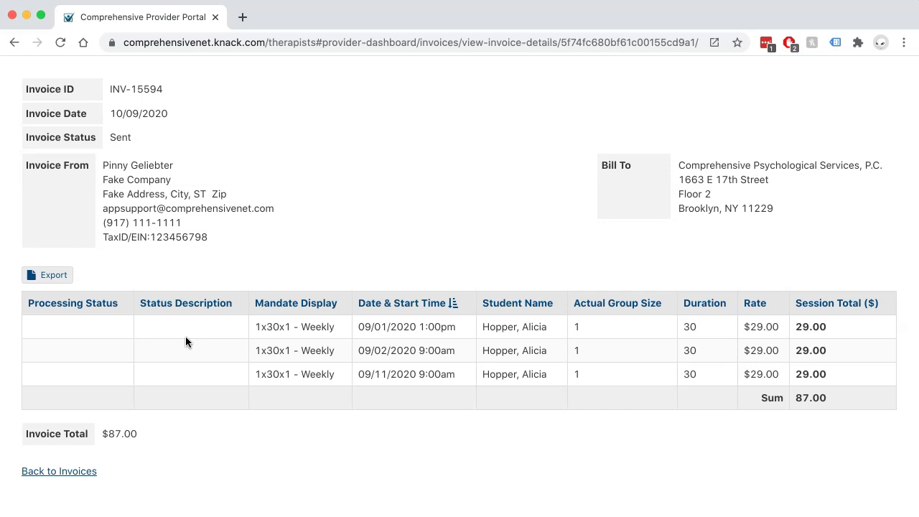
{"action": "scroll", "coordinate": [185, 336], "scroll_direction": "up", "scroll_amount": 3}
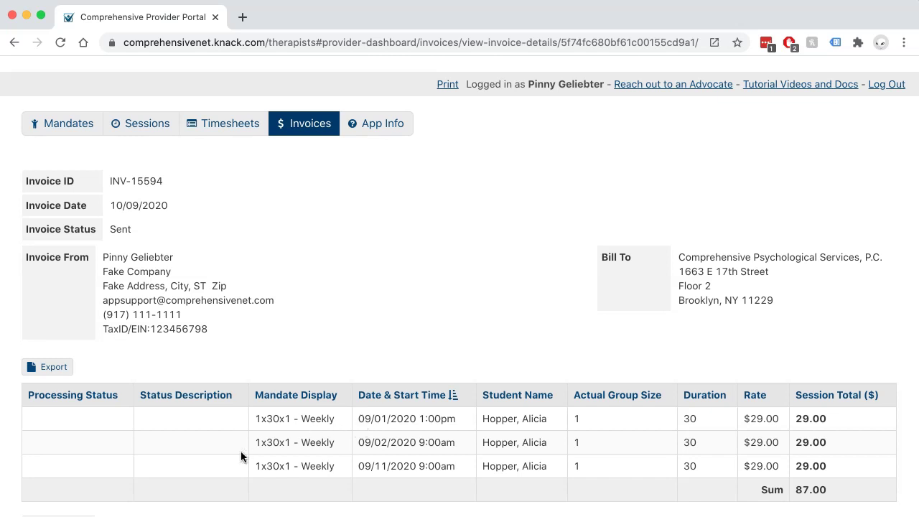
{"action": "scroll", "coordinate": [237, 457], "scroll_direction": "down", "scroll_amount": 3}
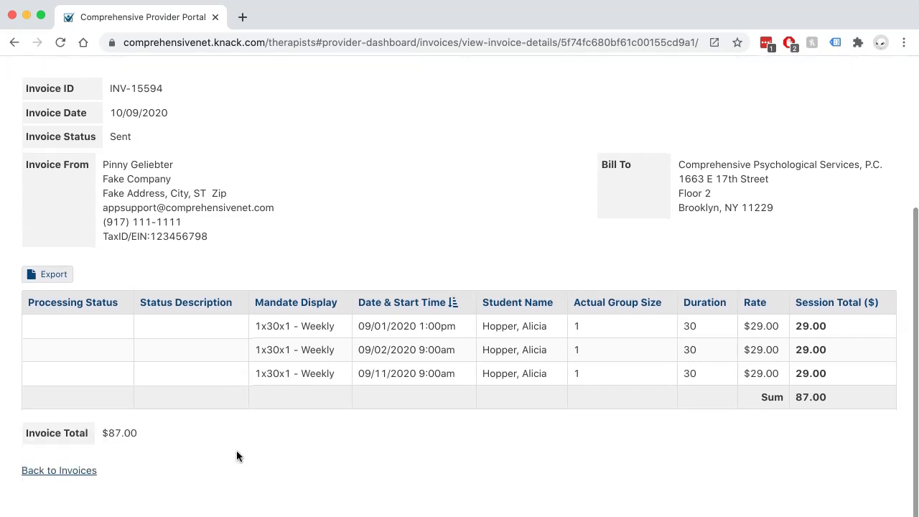
{"action": "scroll", "coordinate": [236, 450], "scroll_direction": "up", "scroll_amount": 5}
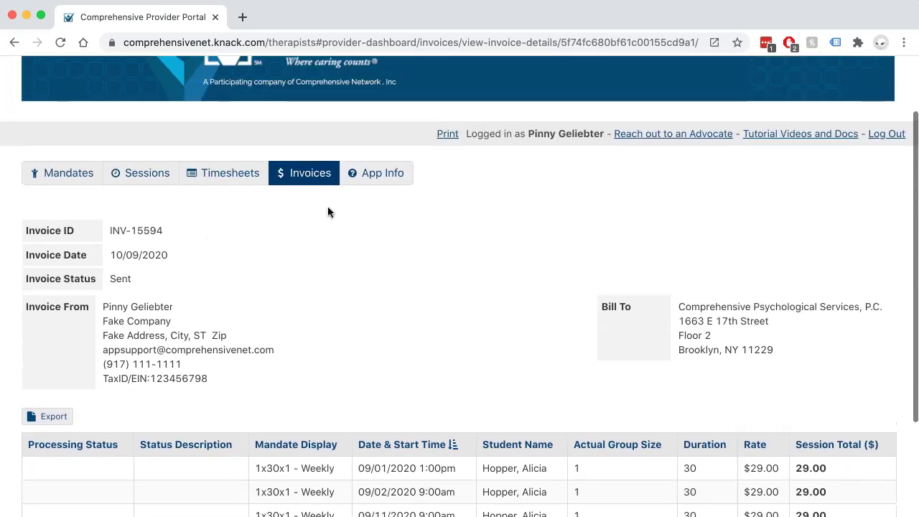
Open the processed invoice from the invoices list and review each session's processing status, status description and the total paid
{"action": "left_click", "coordinate": [319, 185]}
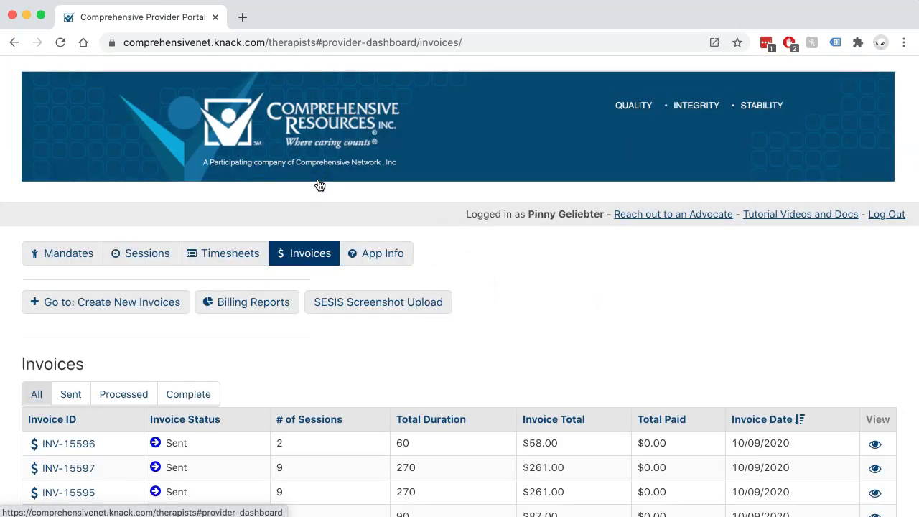
{"action": "scroll", "coordinate": [283, 280], "scroll_direction": "down", "scroll_amount": 3}
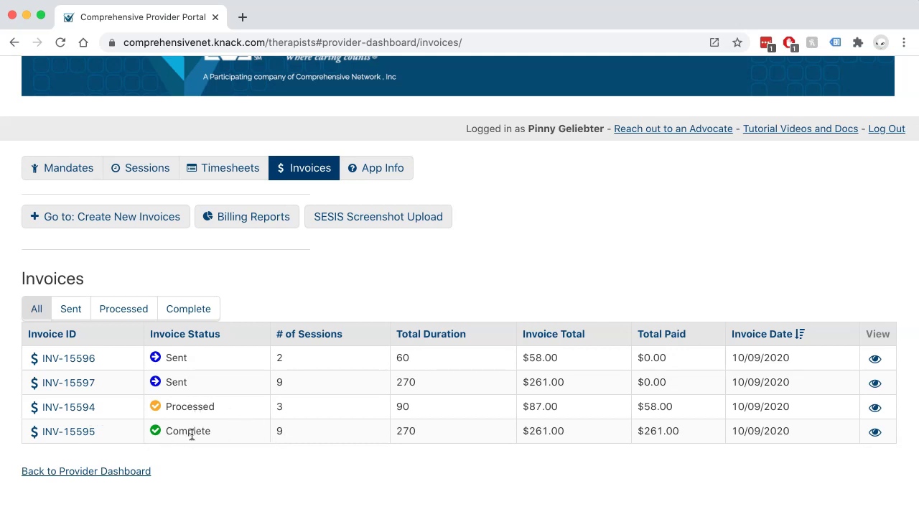
{"action": "left_click", "coordinate": [84, 415]}
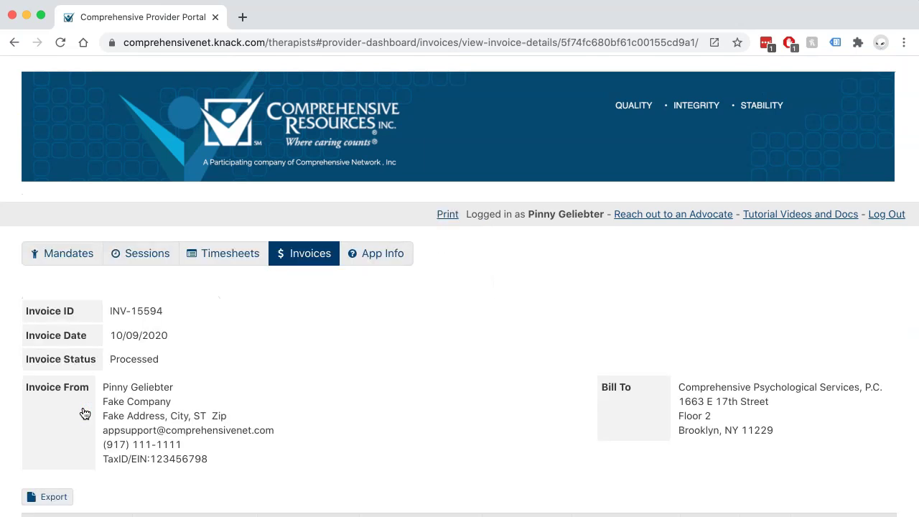
{"action": "scroll", "coordinate": [84, 413], "scroll_direction": "down", "scroll_amount": 4}
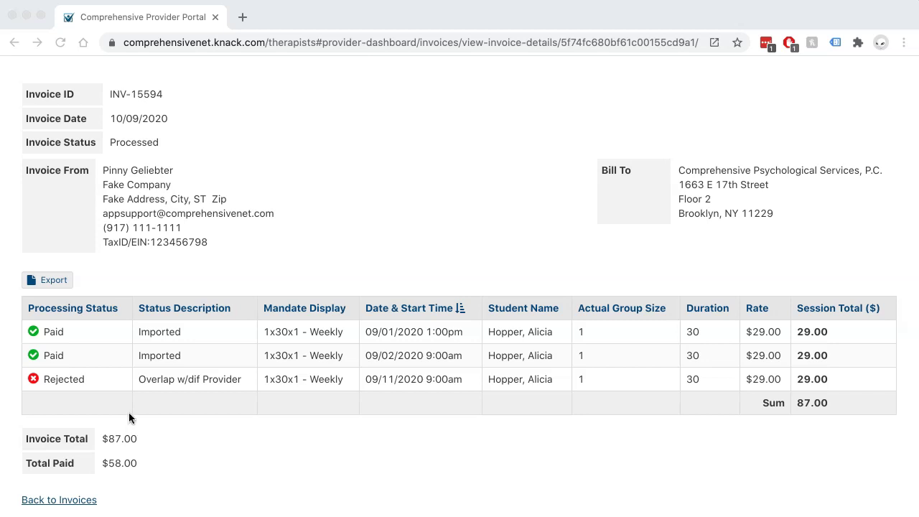
{"action": "scroll", "coordinate": [135, 401], "scroll_direction": "down", "scroll_amount": 1}
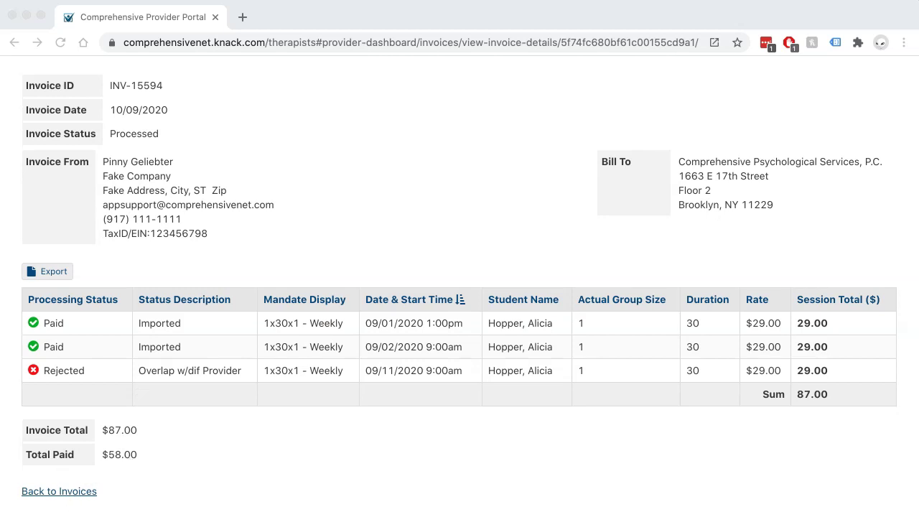
Return to the invoices list and open the details of the invoice with Complete status
{"action": "scroll", "coordinate": [115, 316], "scroll_direction": "up", "scroll_amount": 5}
{"action": "left_click", "coordinate": [297, 256]}
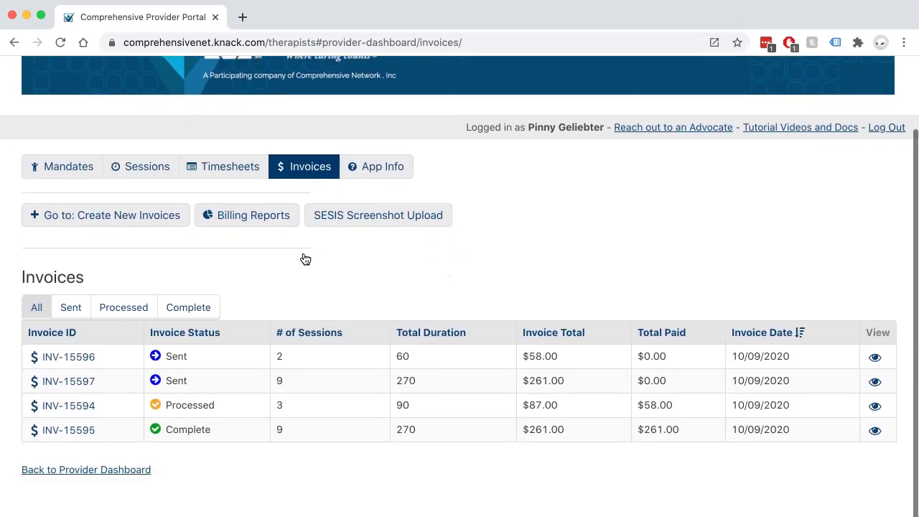
{"action": "left_click", "coordinate": [75, 437]}
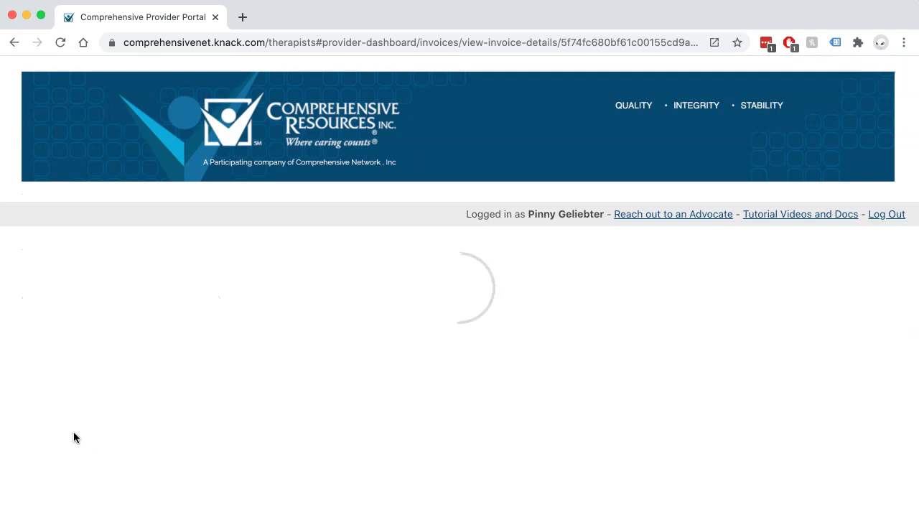
{"action": "scroll", "coordinate": [74, 433], "scroll_direction": "down", "scroll_amount": 1}
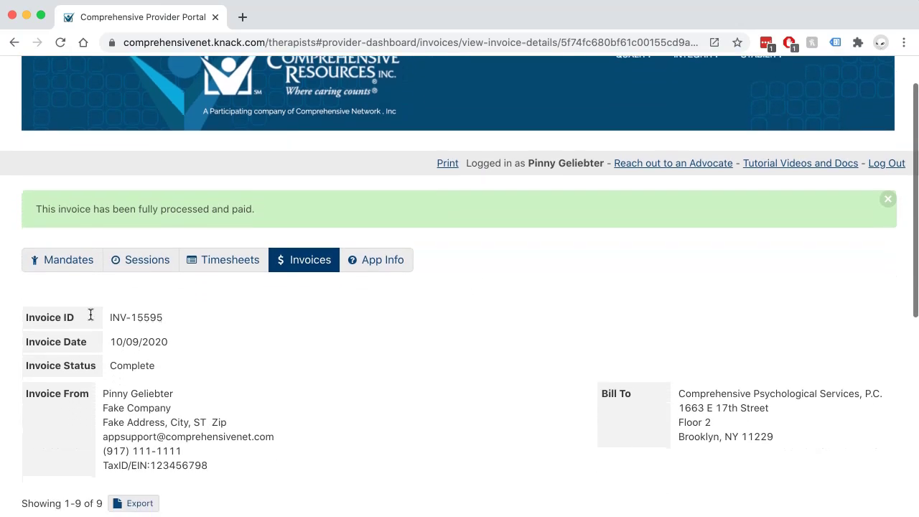
Examine the complete invoice's billing details, each session's processing status and description, and the invoice total against the total paid
{"action": "scroll", "coordinate": [70, 306], "scroll_direction": "down", "scroll_amount": 1}
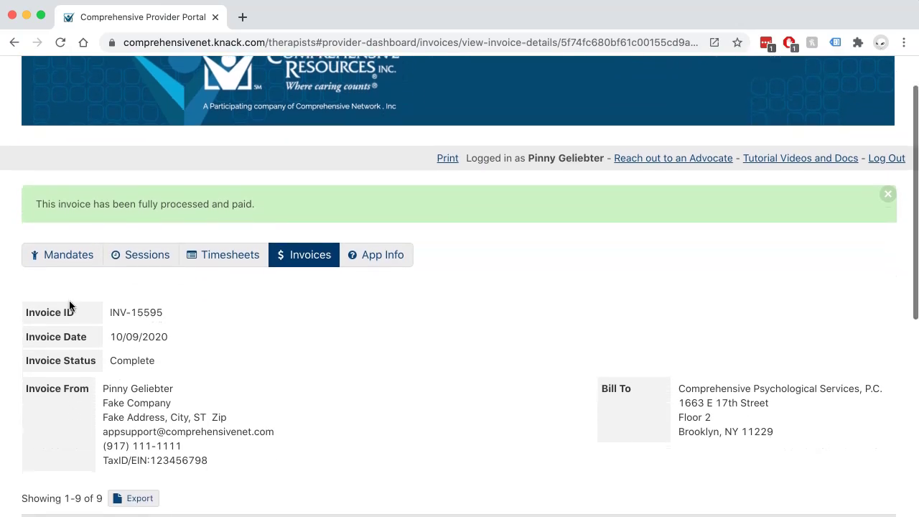
{"action": "scroll", "coordinate": [69, 306], "scroll_direction": "down", "scroll_amount": 3}
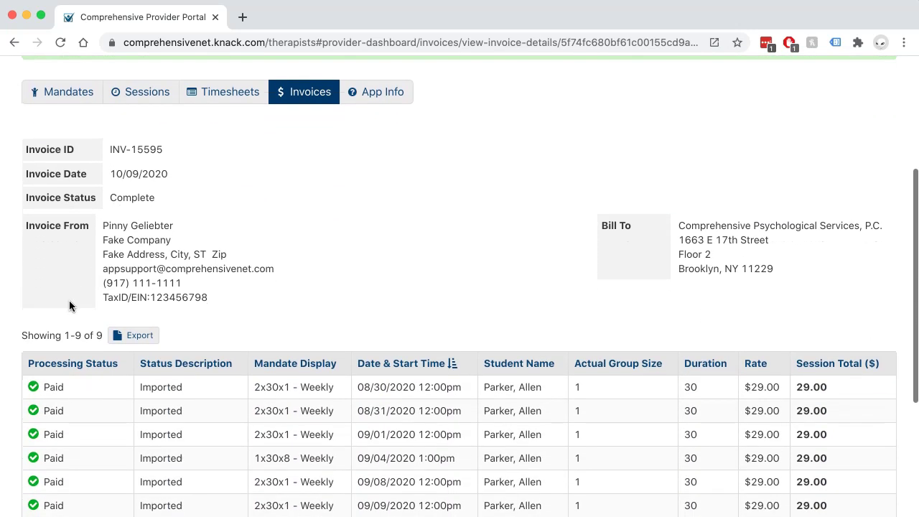
{"action": "scroll", "coordinate": [69, 306], "scroll_direction": "down", "scroll_amount": 3}
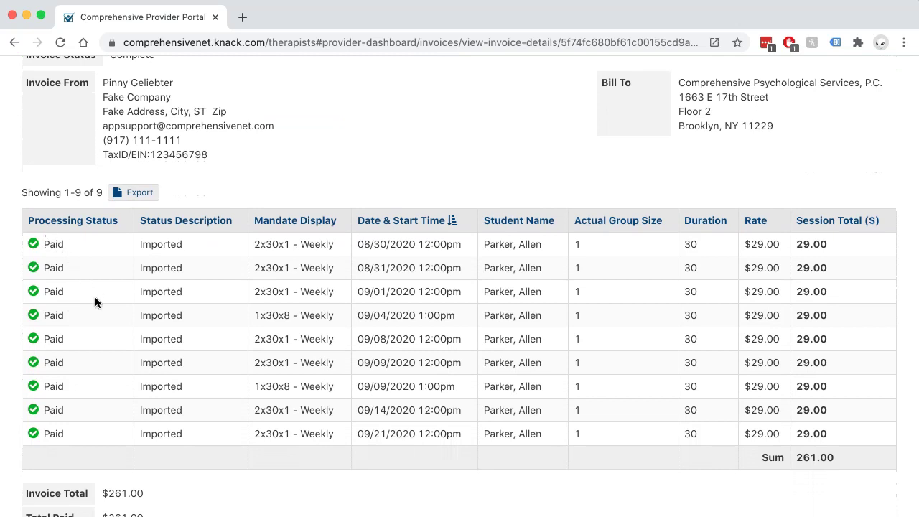
{"action": "scroll", "coordinate": [102, 335], "scroll_direction": "down", "scroll_amount": 2}
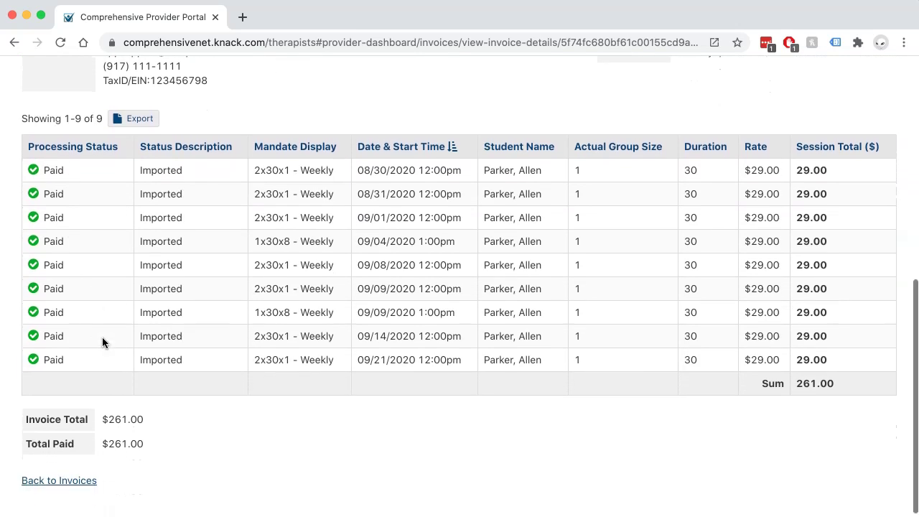
{"action": "scroll", "coordinate": [134, 379], "scroll_direction": "up", "scroll_amount": 4}
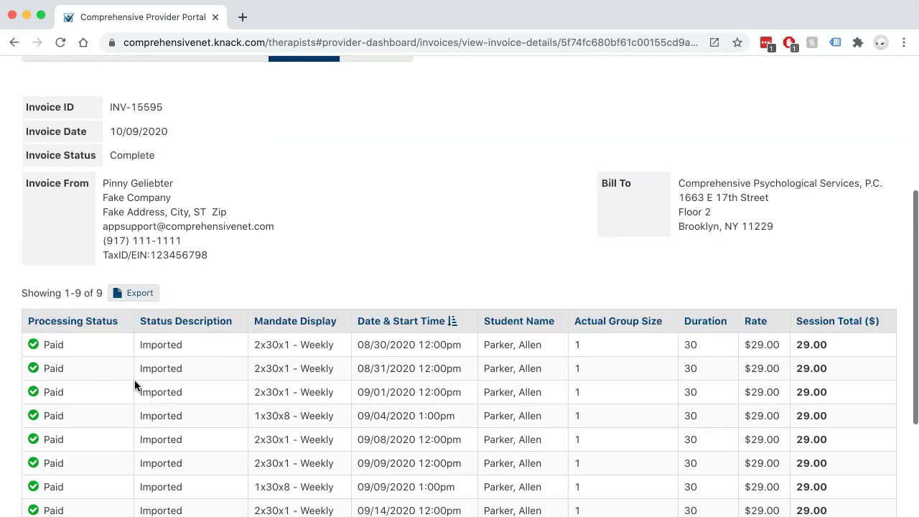
Return to the invoices list and open the billing reports to review the Billing Period Report
{"action": "scroll", "coordinate": [135, 380], "scroll_direction": "up", "scroll_amount": 1}
{"action": "left_click", "coordinate": [293, 64]}
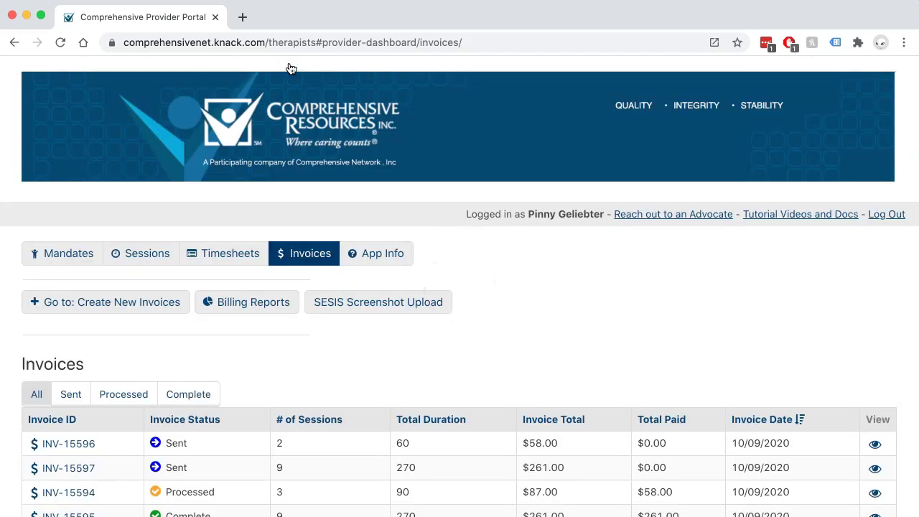
{"action": "scroll", "coordinate": [239, 189], "scroll_direction": "down", "scroll_amount": 1}
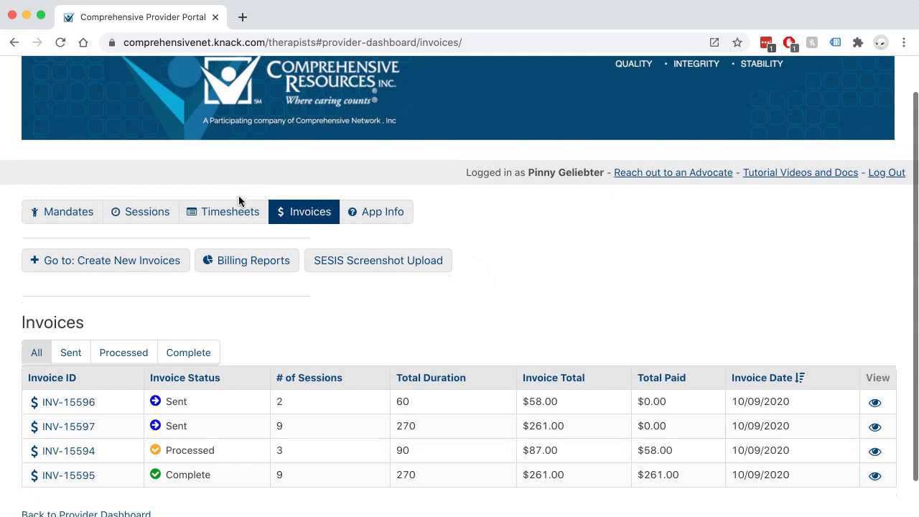
{"action": "left_click", "coordinate": [240, 275]}
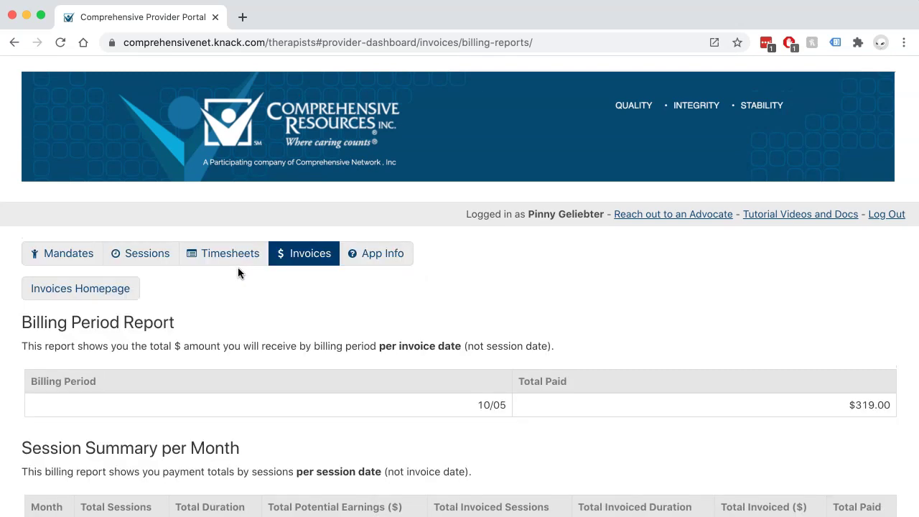
{"action": "scroll", "coordinate": [217, 337], "scroll_direction": "down", "scroll_amount": 3}
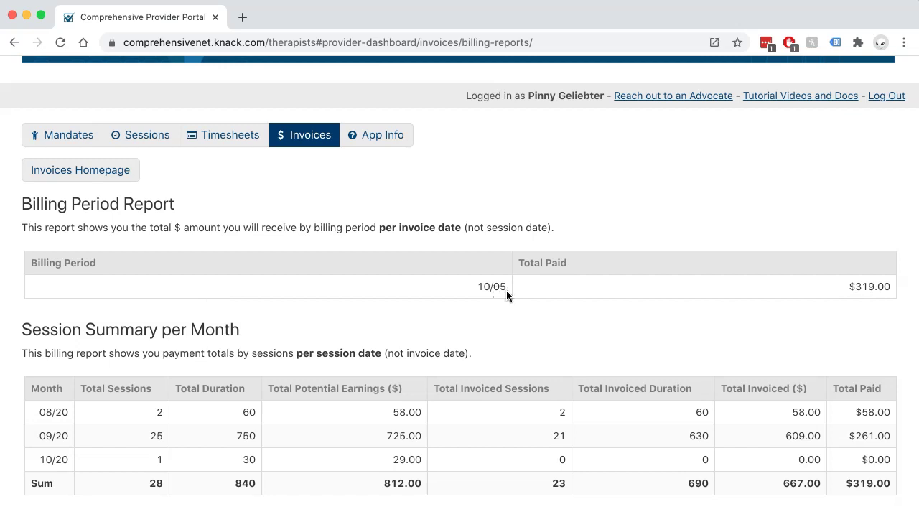
View the session records behind the 10/05 billing period's total paid, close them, and review the Session Summary per Month
{"action": "left_click", "coordinate": [756, 289]}
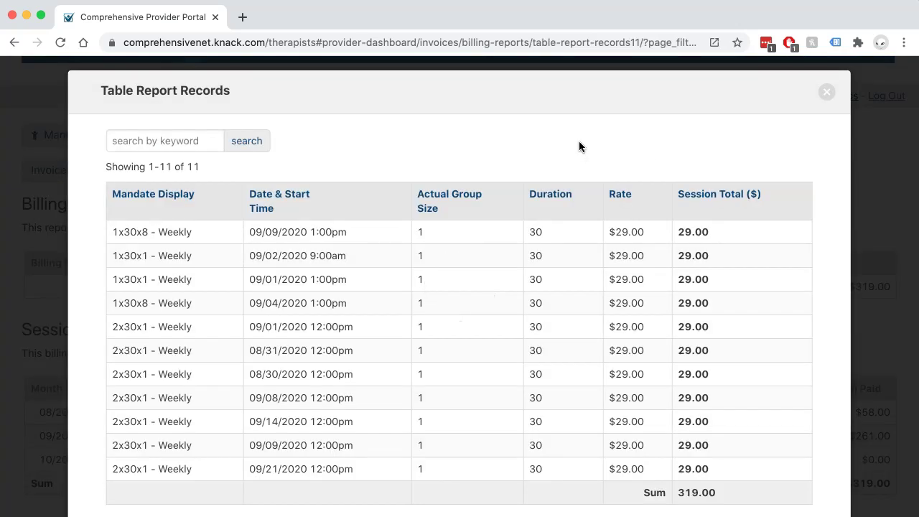
{"action": "scroll", "coordinate": [548, 208], "scroll_direction": "down", "scroll_amount": 2}
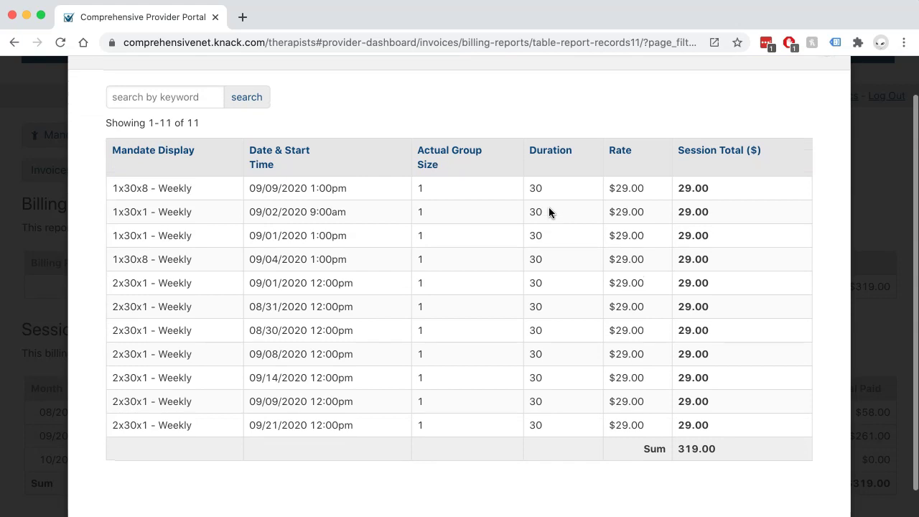
{"action": "scroll", "coordinate": [549, 208], "scroll_direction": "up", "scroll_amount": 2}
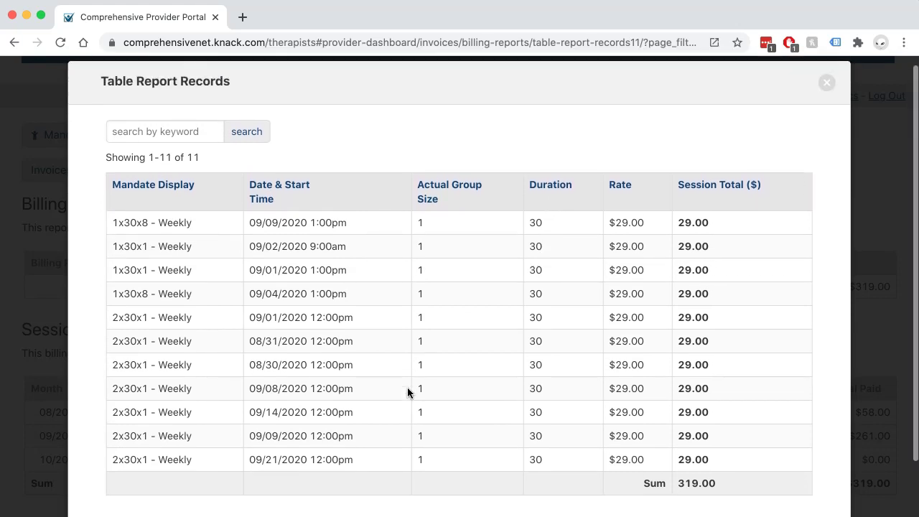
{"action": "left_click", "coordinate": [827, 85]}
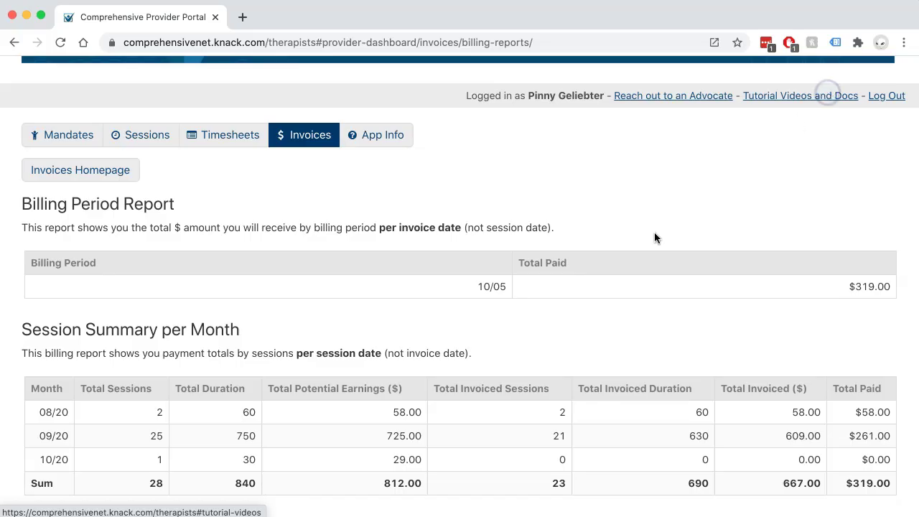
{"action": "scroll", "coordinate": [654, 239], "scroll_direction": "down", "scroll_amount": 2}
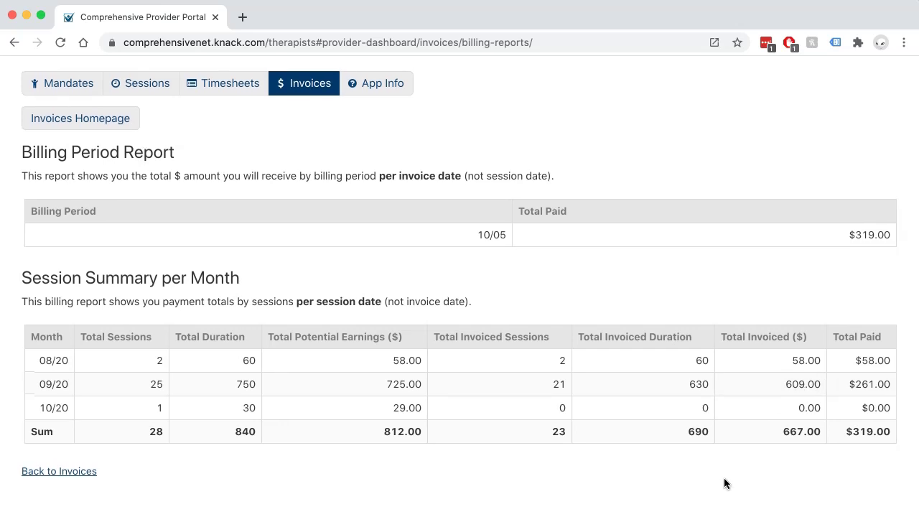
{"action": "scroll", "coordinate": [724, 479], "scroll_direction": "up", "scroll_amount": 5}
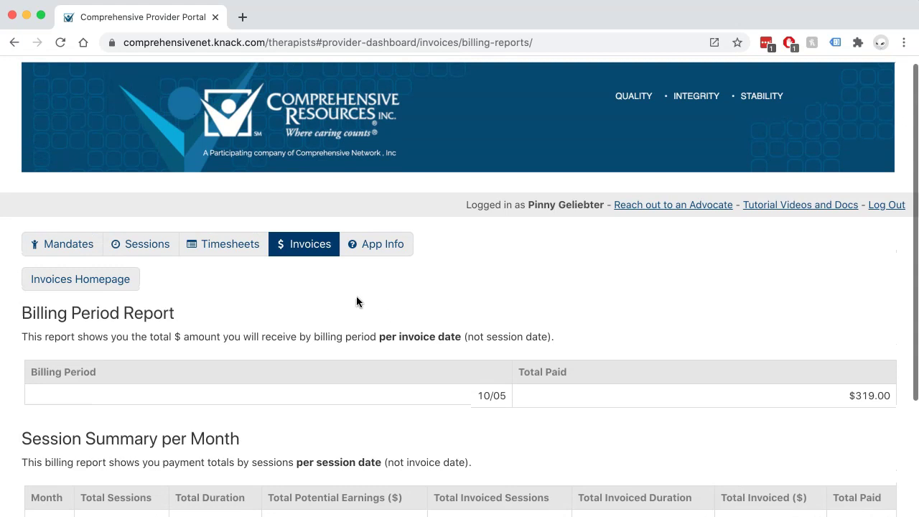
Return to the invoices homepage and open the SESIS screenshot upload page to review the existing uploads by time period
{"action": "left_click", "coordinate": [316, 253]}
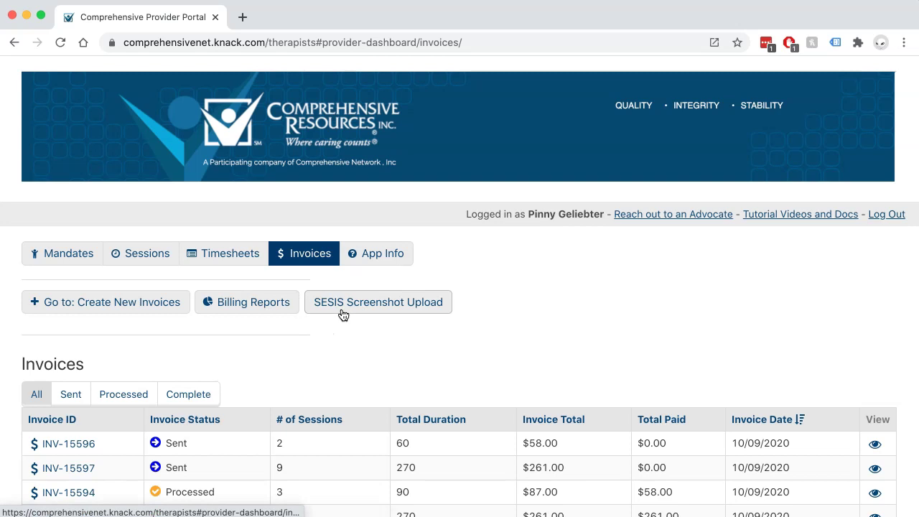
{"action": "left_click", "coordinate": [388, 316]}
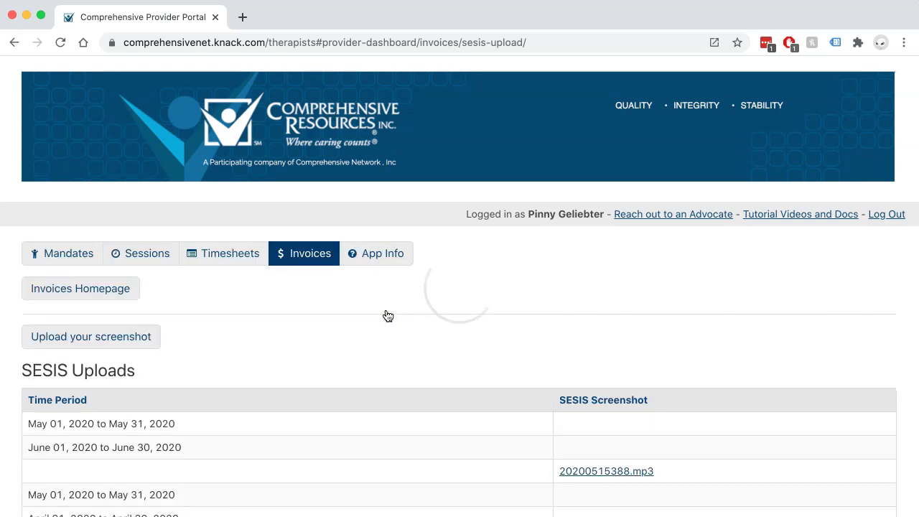
{"action": "scroll", "coordinate": [388, 316], "scroll_direction": "down", "scroll_amount": 1}
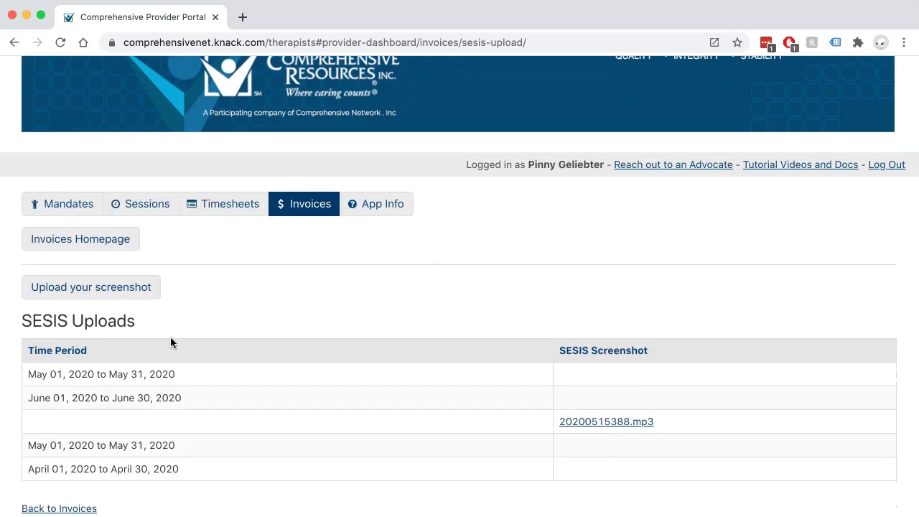
{"action": "scroll", "coordinate": [246, 448], "scroll_direction": "down", "scroll_amount": 1}
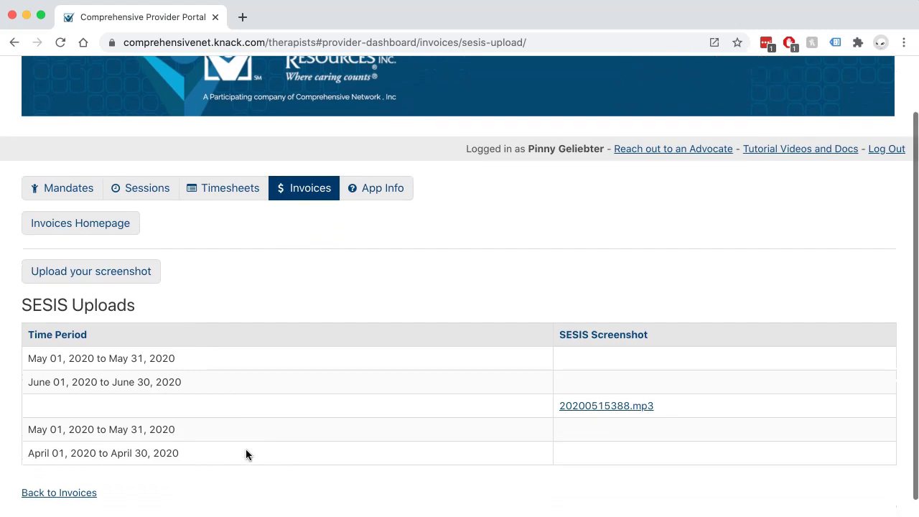
{"action": "scroll", "coordinate": [232, 427], "scroll_direction": "up", "scroll_amount": 1}
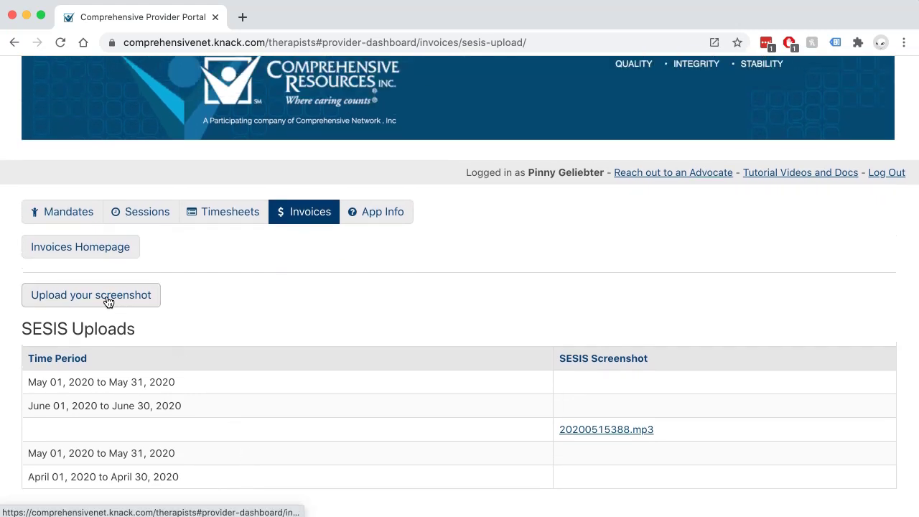
Start a new SESIS upload and set its time period from 10/01/2020 to 10/31/2020
{"action": "left_click", "coordinate": [84, 308]}
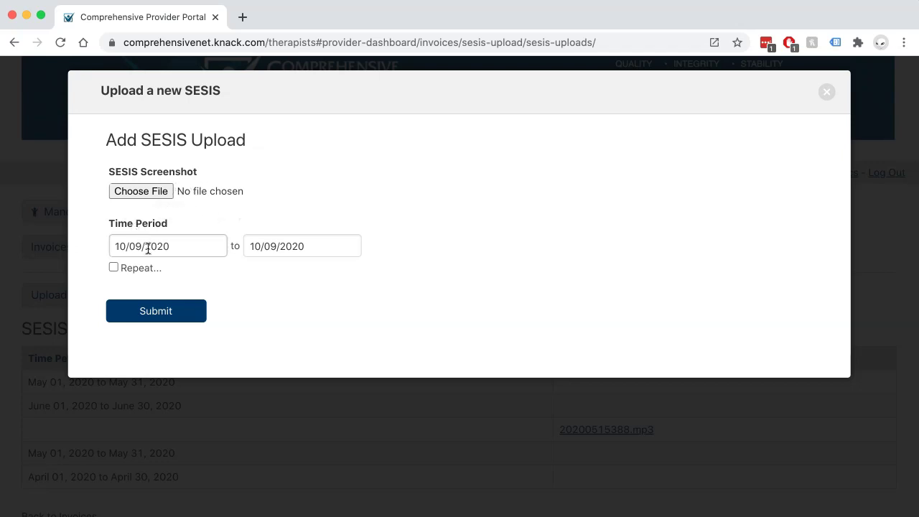
{"action": "left_click", "coordinate": [186, 247]}
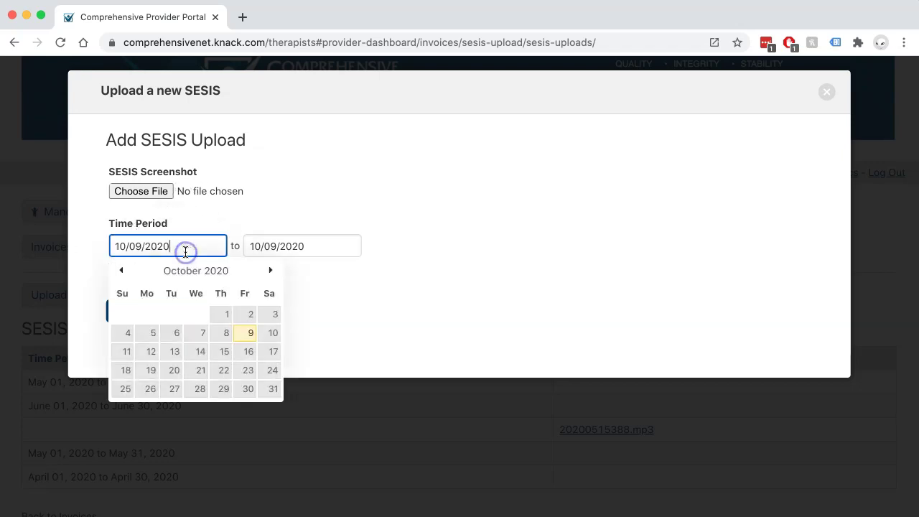
{"action": "left_click", "coordinate": [225, 313]}
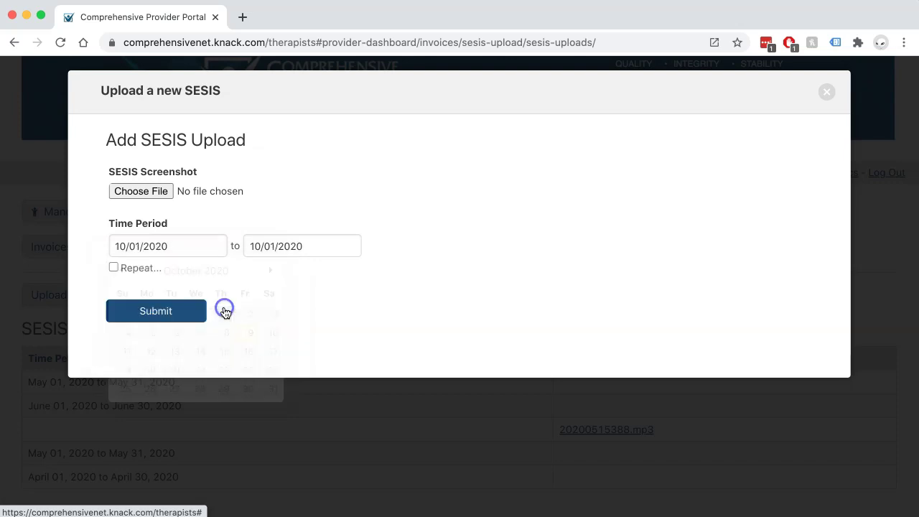
{"action": "left_click", "coordinate": [305, 247]}
{"action": "left_click", "coordinate": [406, 387]}
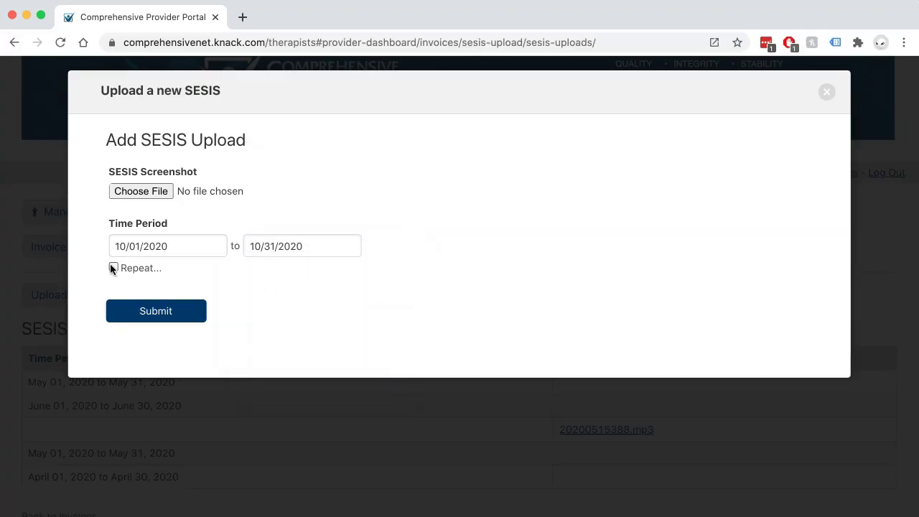
{"action": "left_click", "coordinate": [206, 247]}
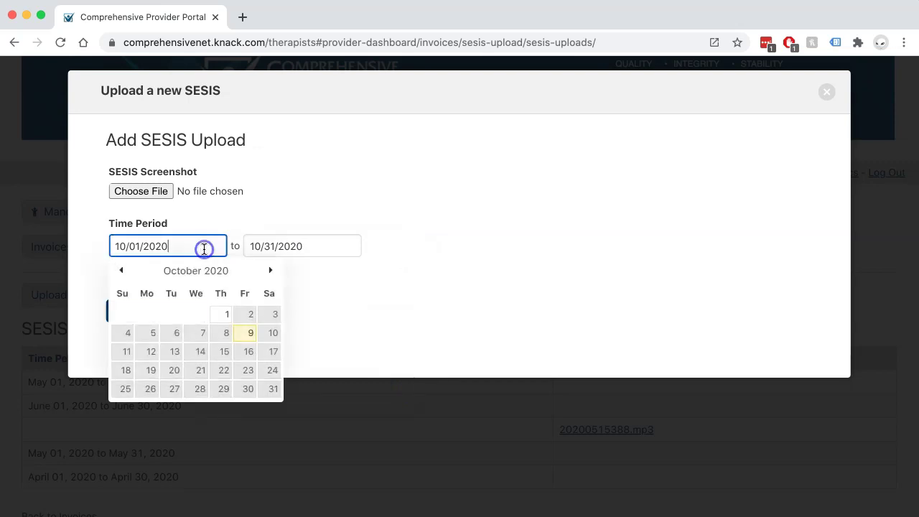
{"action": "left_click", "coordinate": [302, 246]}
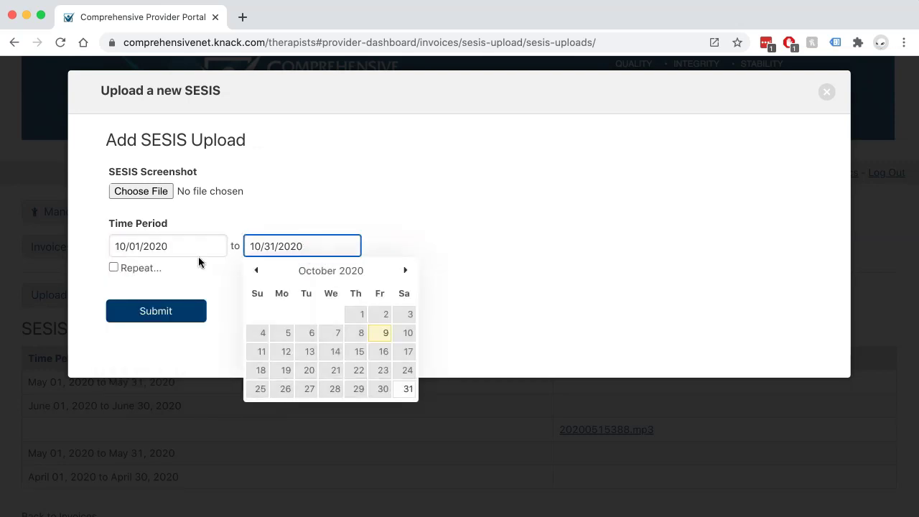
{"action": "left_click", "coordinate": [340, 227]}
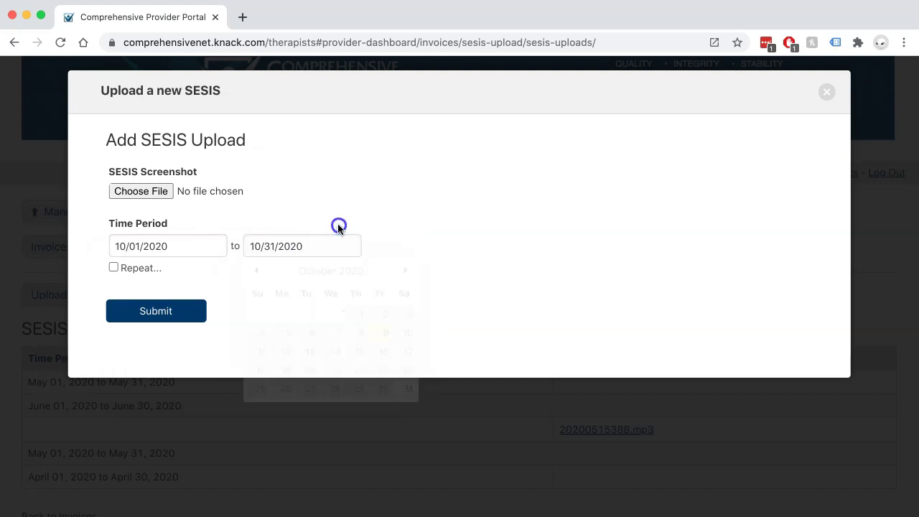
Submit the new SESIS upload without a screenshot file and close the upload form
{"action": "left_click", "coordinate": [179, 312]}
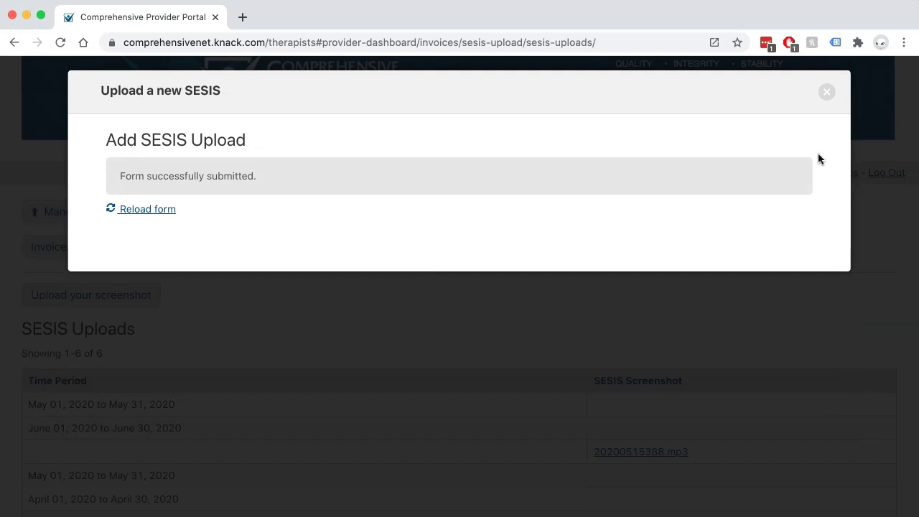
{"action": "left_click", "coordinate": [827, 92]}
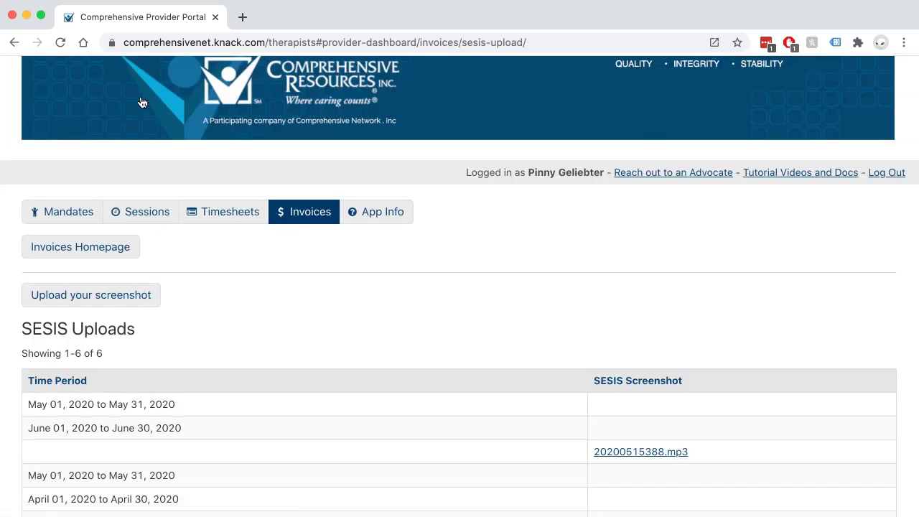